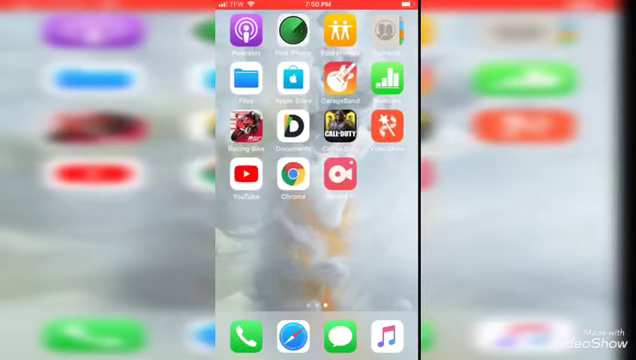
Step: Search the App Store for 'Video show' to find the VideoShow Video Editor app
drag(300, 220, 410, 220)
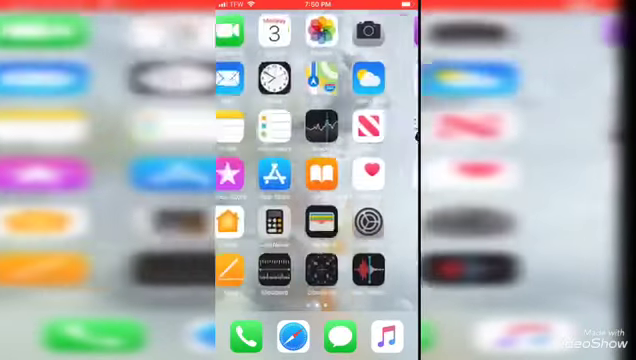
click(275, 174)
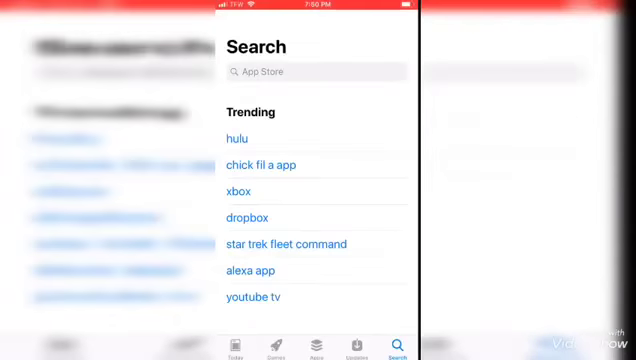
click(317, 71)
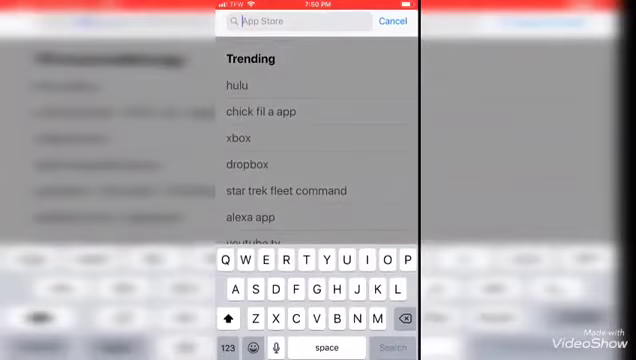
text(video)
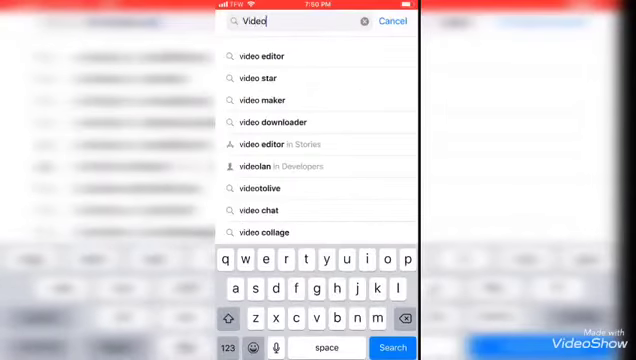
text( show)
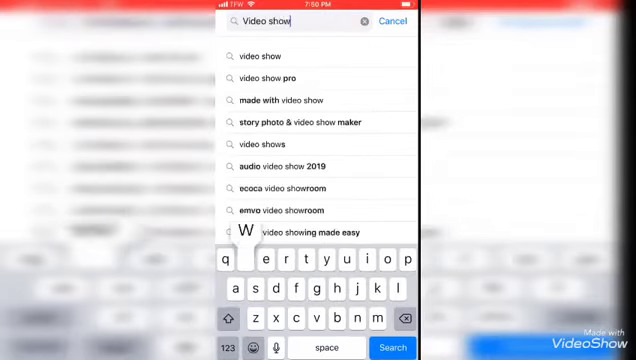
key(Return)
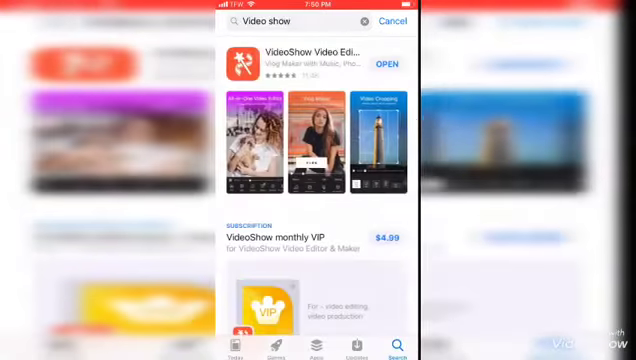
Step: Open the VideoShow Video Editor store page from the search results
click(300, 60)
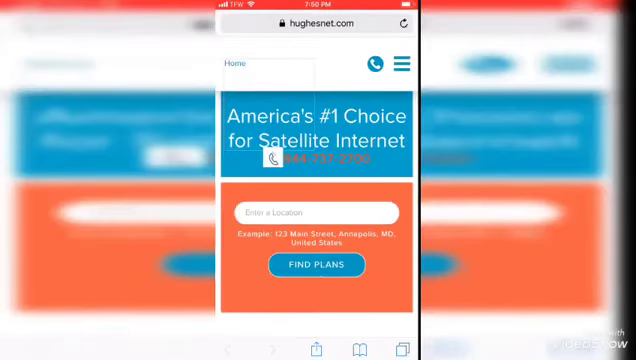
Step: Clear Safari's address bar, then move the VideoShow preview to about 01:41
click(316, 22)
click(364, 23)
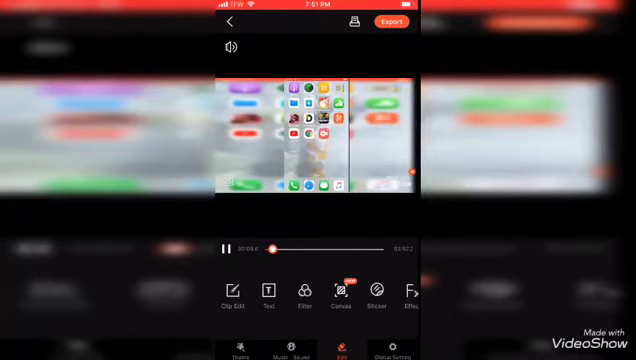
drag(272, 249, 316, 249)
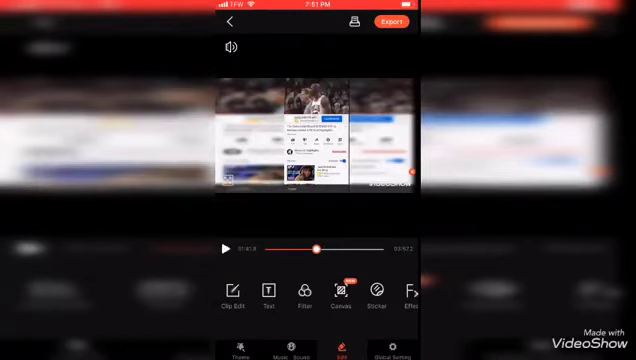
Step: Start a text overlay on the video and delete the placeholder message
click(268, 293)
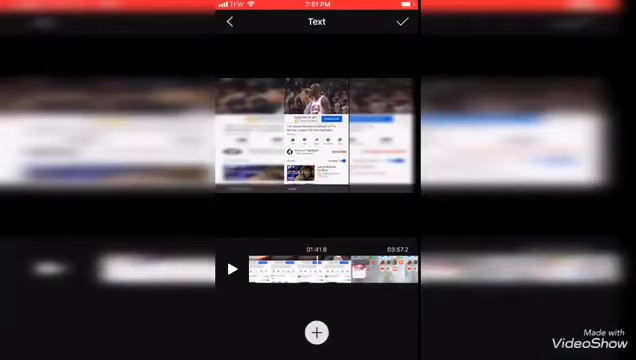
scroll(333, 268, right, 3)
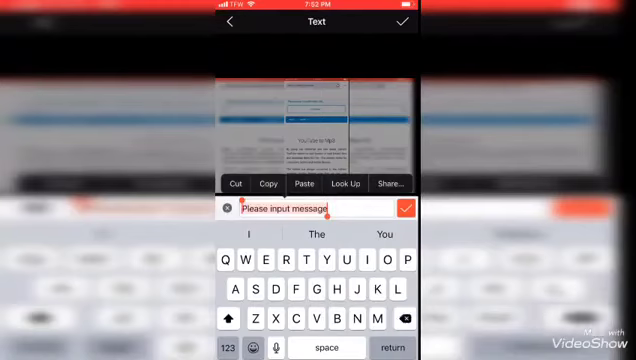
key(BackSpace)
text(L)
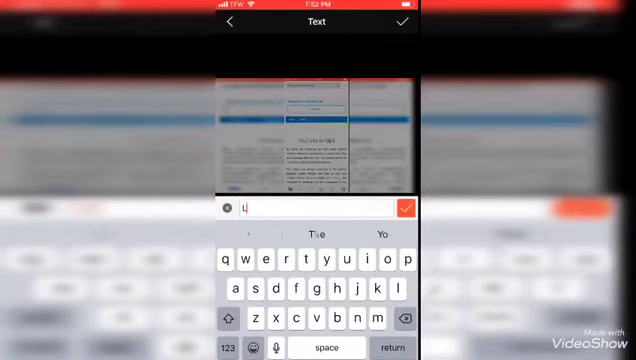
text(ol )
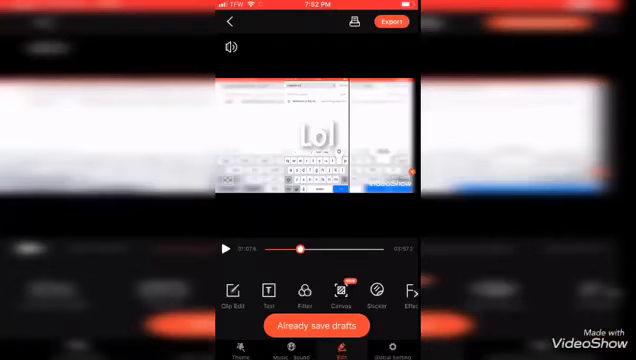
Step: Exit the editor, confirming the prompt, and play the project from the beginning
click(230, 21)
click(317, 253)
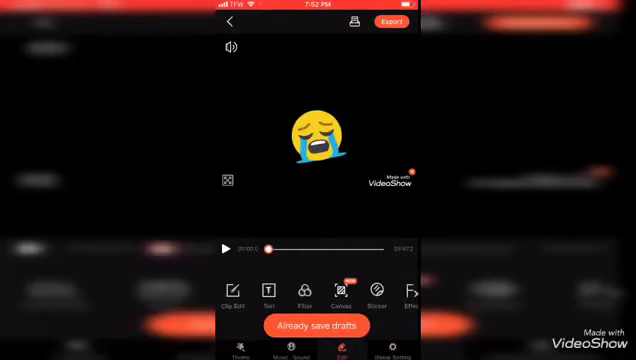
click(226, 249)
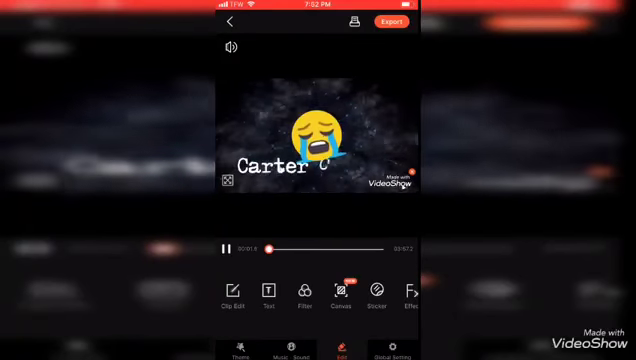